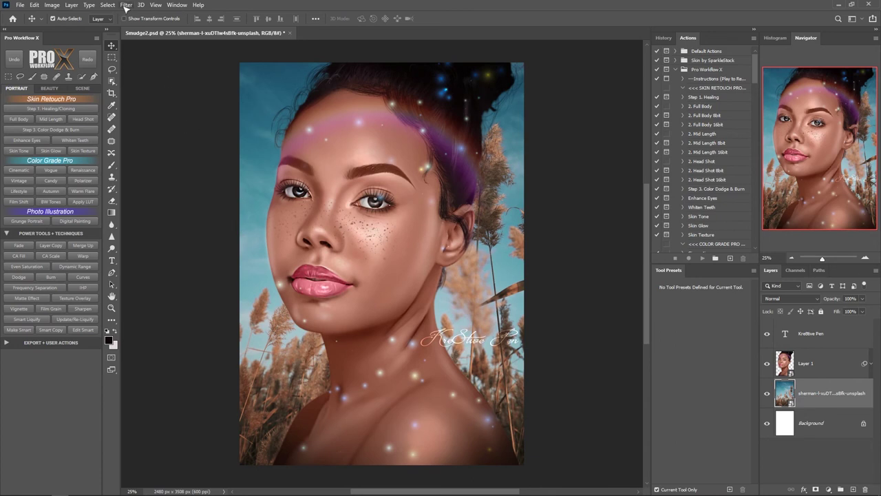
left_click(126, 6)
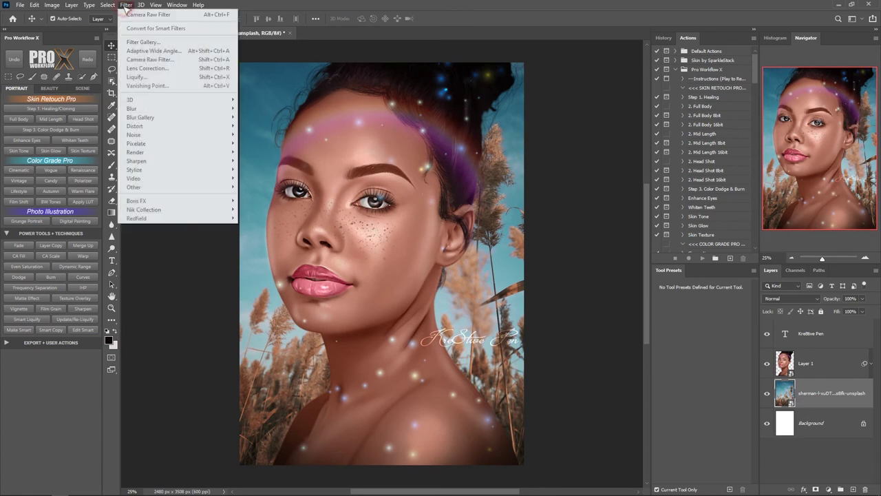
mouse_move(221, 110)
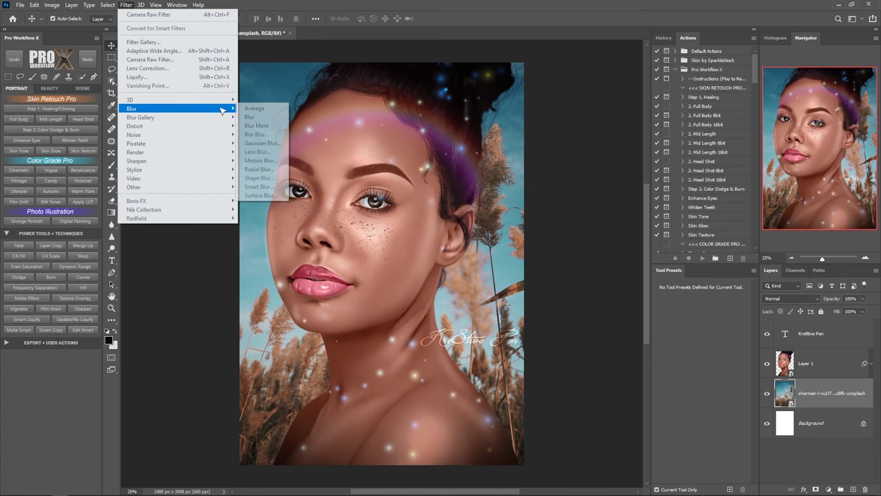
left_click(272, 143)
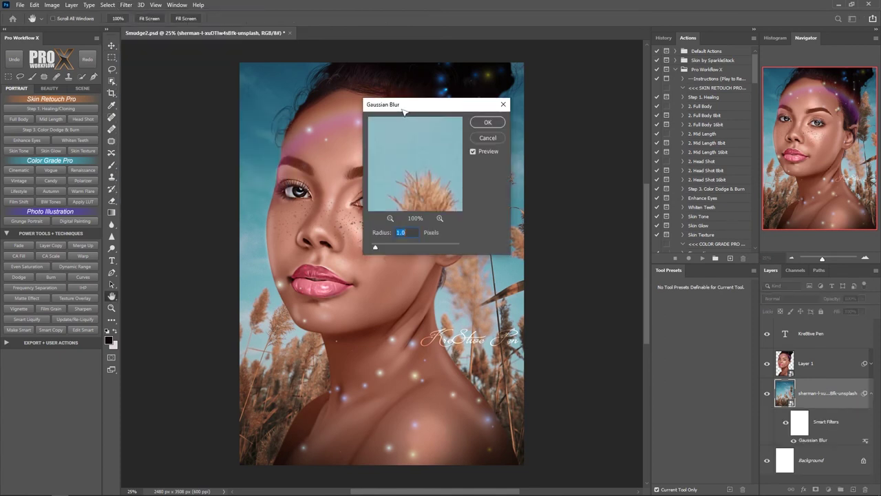
left_click_drag(400, 107, 585, 93)
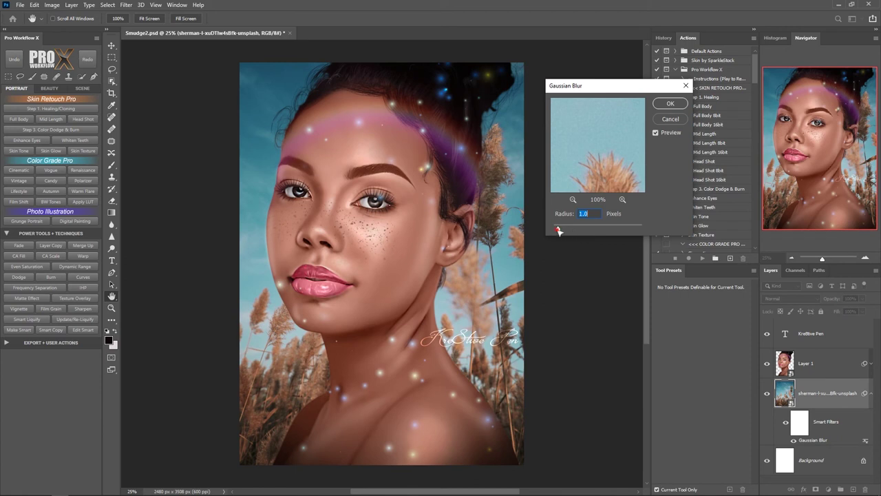
left_click_drag(558, 229, 600, 230)
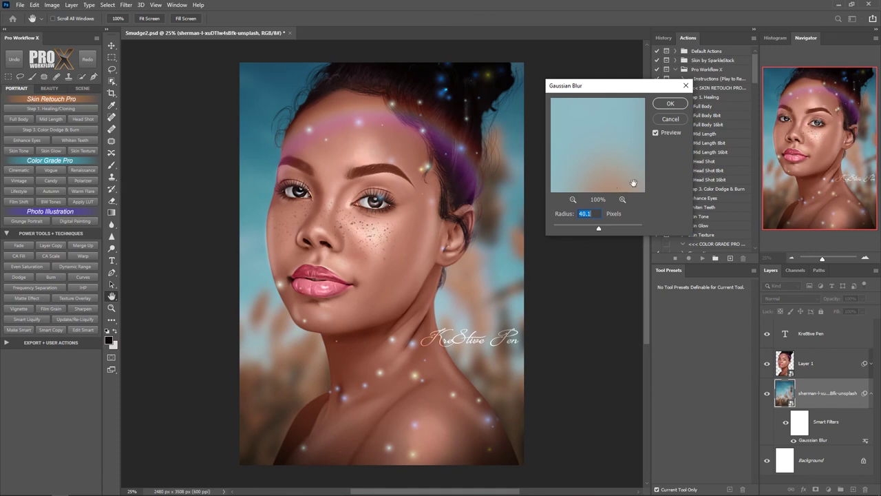
left_click(671, 119)
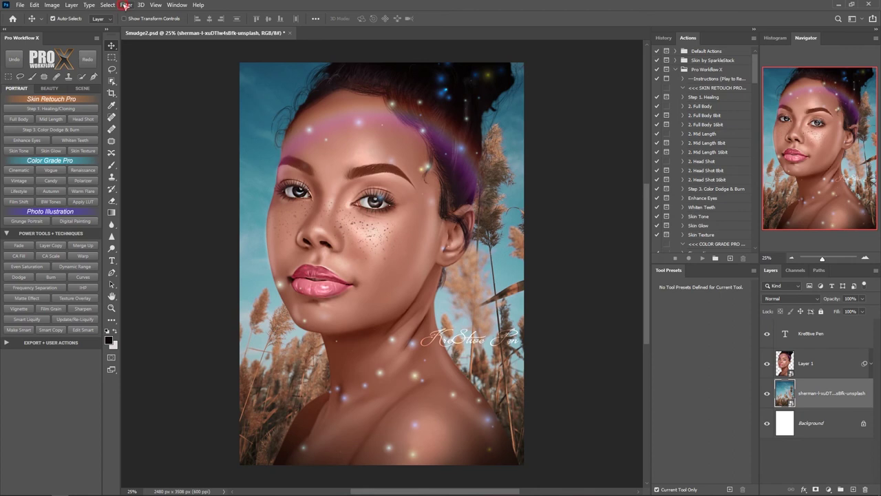
Apply a Box Blur with a radius of 49 pixels to the sky-and-reeds background photo layer
left_click(126, 6)
mouse_move(210, 112)
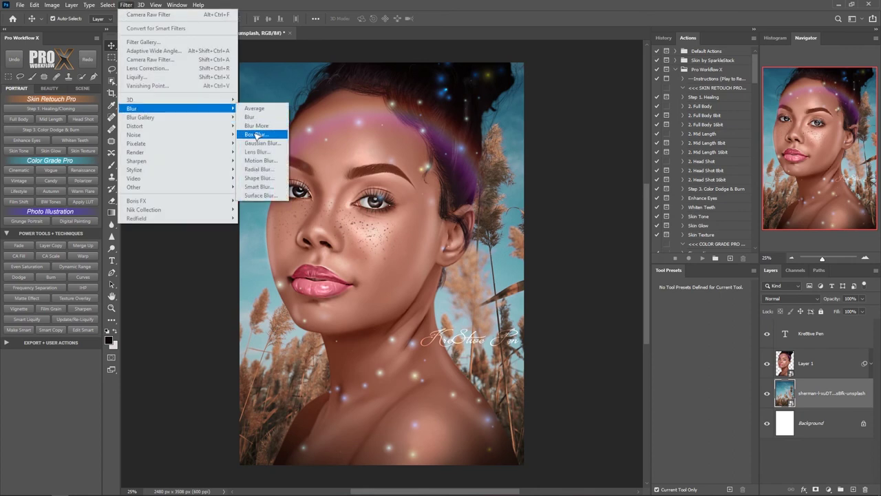
left_click(256, 134)
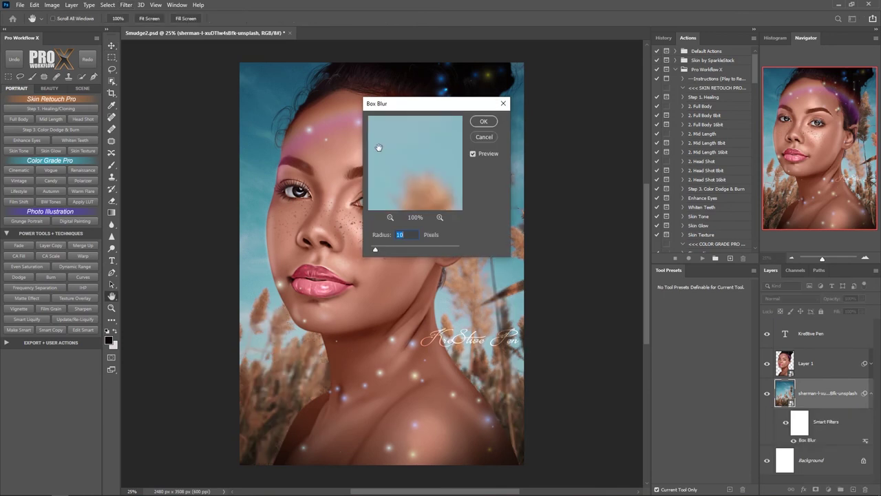
left_click_drag(422, 108, 589, 104)
left_click_drag(543, 245, 563, 246)
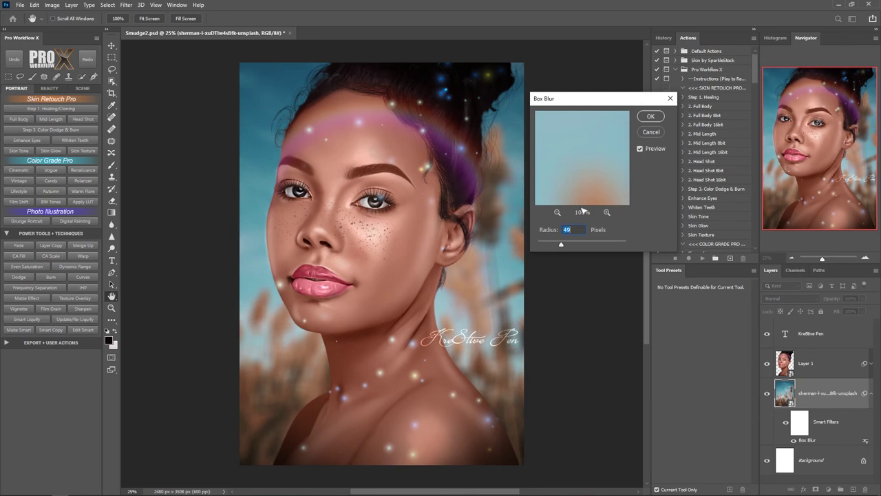
left_click_drag(581, 184, 581, 195)
left_click(650, 115)
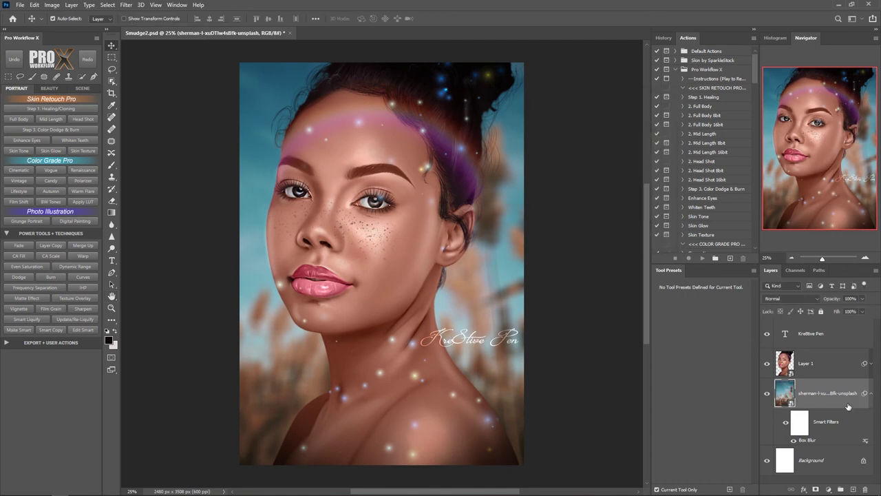
Duplicate the blurred background photo layer and delete the smart filters from the copy
left_click_drag(847, 402, 853, 488)
left_click(828, 422)
left_click_drag(834, 429, 860, 462)
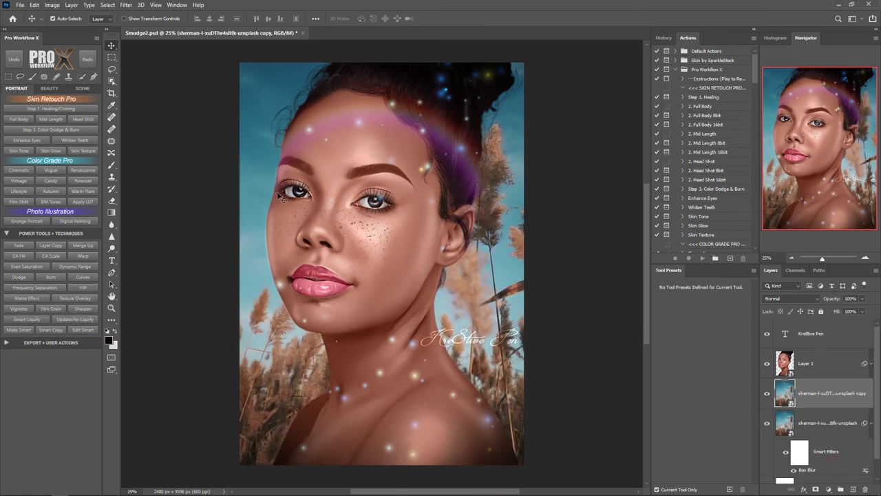
Apply a Gaussian Blur with a radius of 42.9 pixels to the duplicated background photo layer
left_click(126, 5)
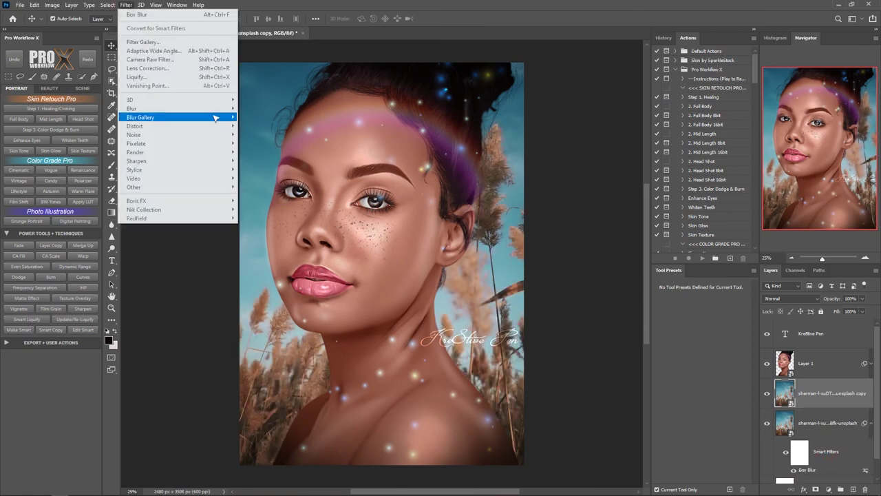
mouse_move(221, 109)
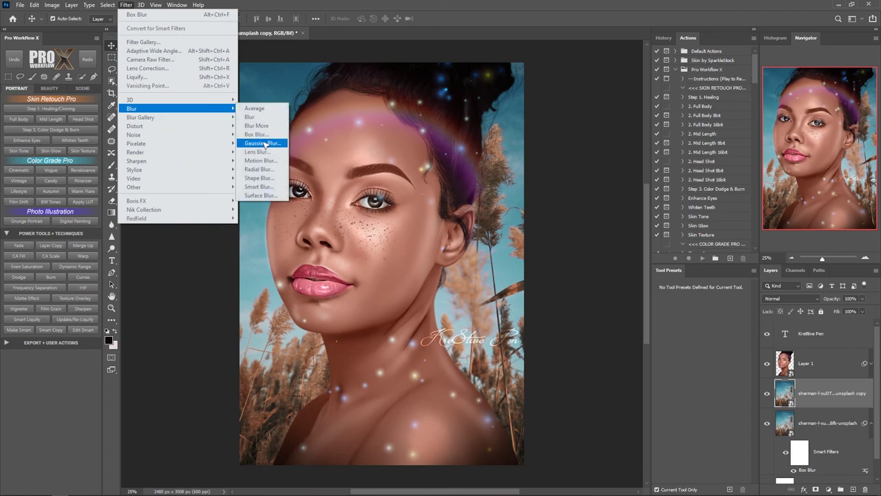
left_click(262, 142)
left_click_drag(557, 229, 601, 230)
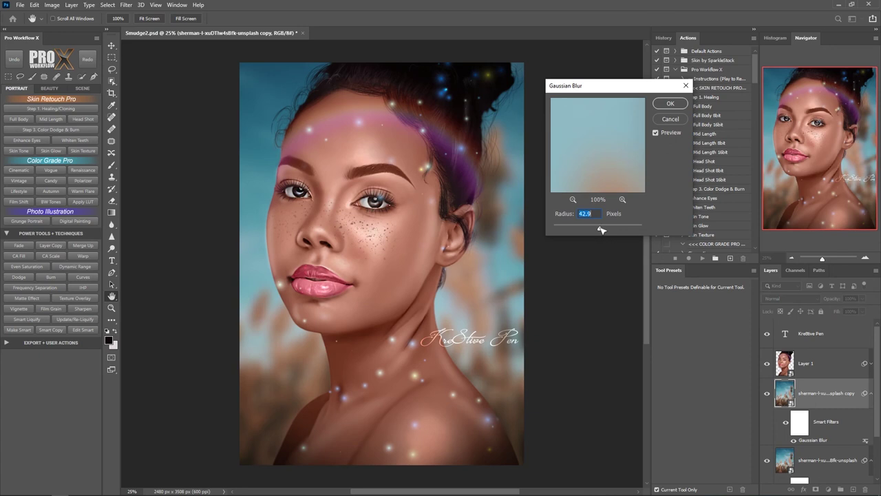
left_click(669, 105)
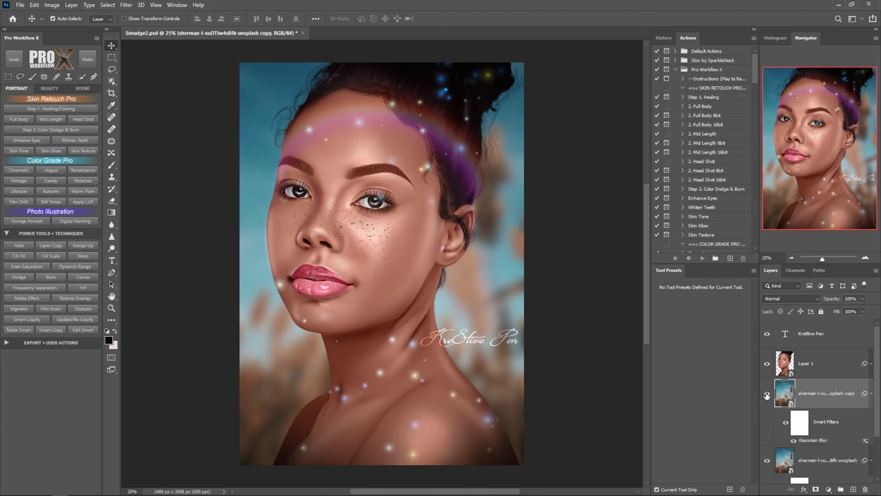
Toggle the visibility of the Gaussian-blurred copy to compare it with the Box Blur layer beneath
left_click(767, 393)
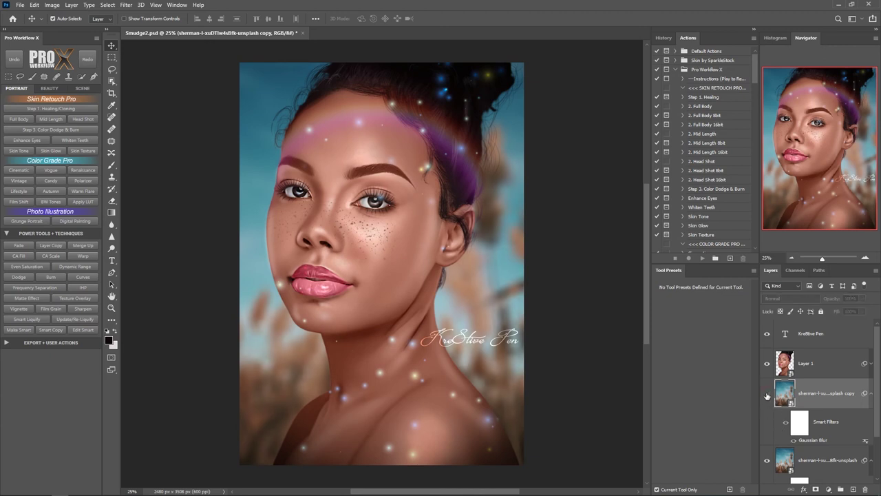
left_click(767, 394)
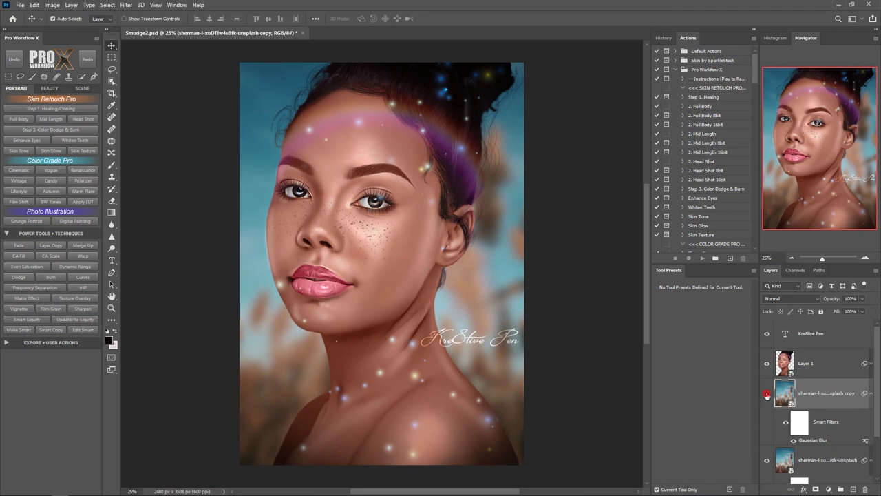
left_click(767, 394)
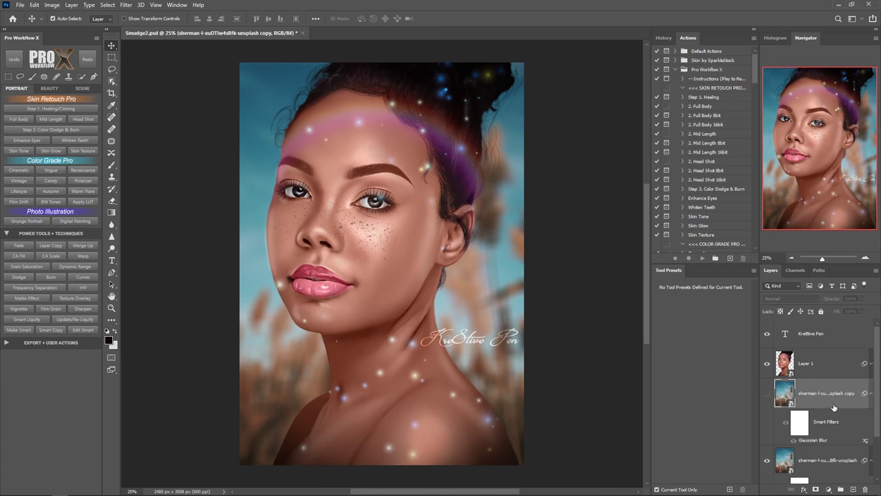
Delete the Gaussian-blurred layer copy and remove the Box Blur smart filter from the original background photo layer
left_click_drag(843, 402, 866, 488)
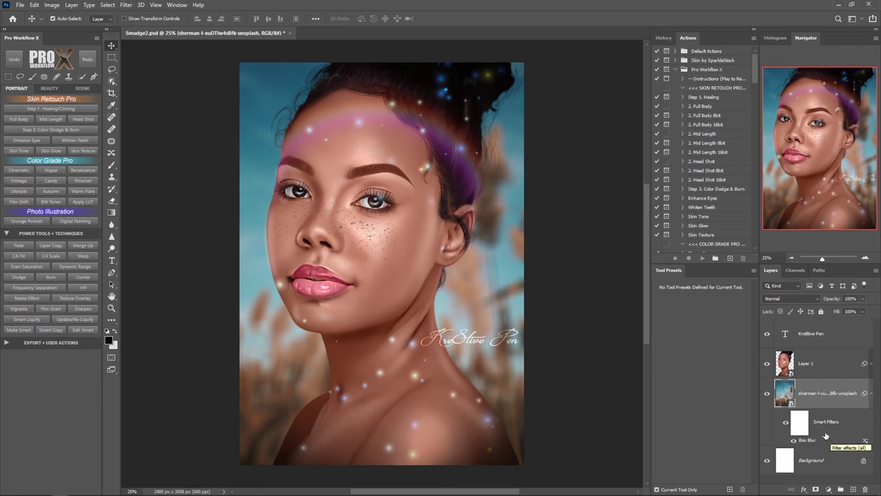
left_click(819, 422)
left_click_drag(827, 432, 866, 490)
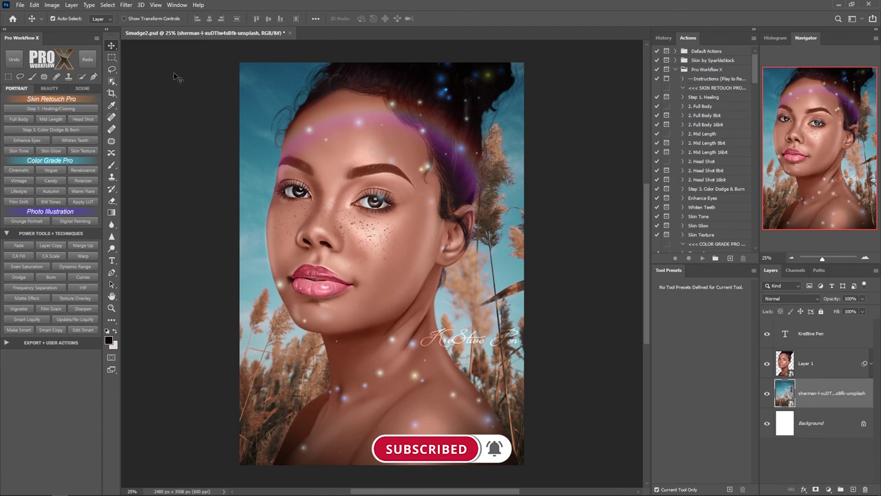
Apply a Motion Blur at an angle of -90° to the background photo layer, increasing the blur distance slightly
left_click(125, 5)
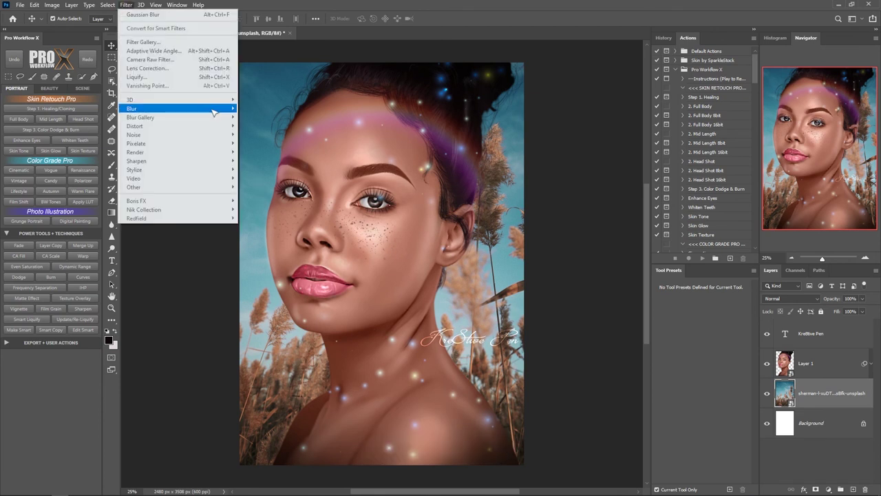
mouse_move(212, 111)
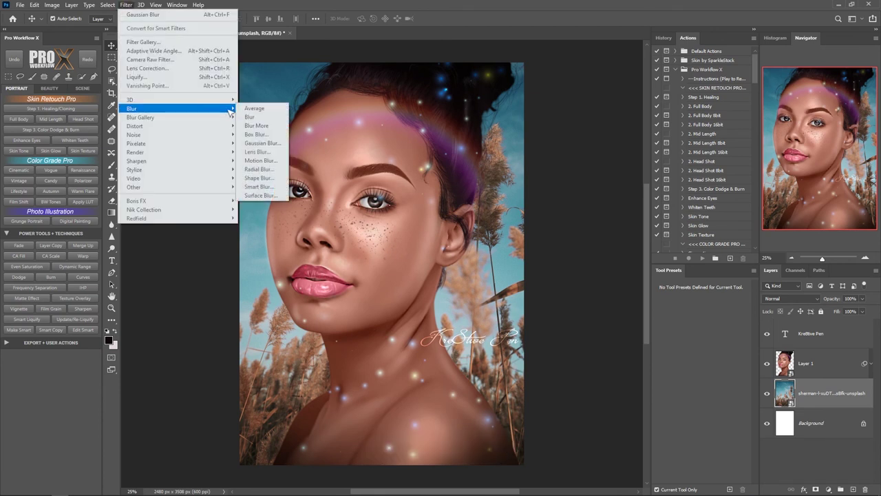
left_click(268, 160)
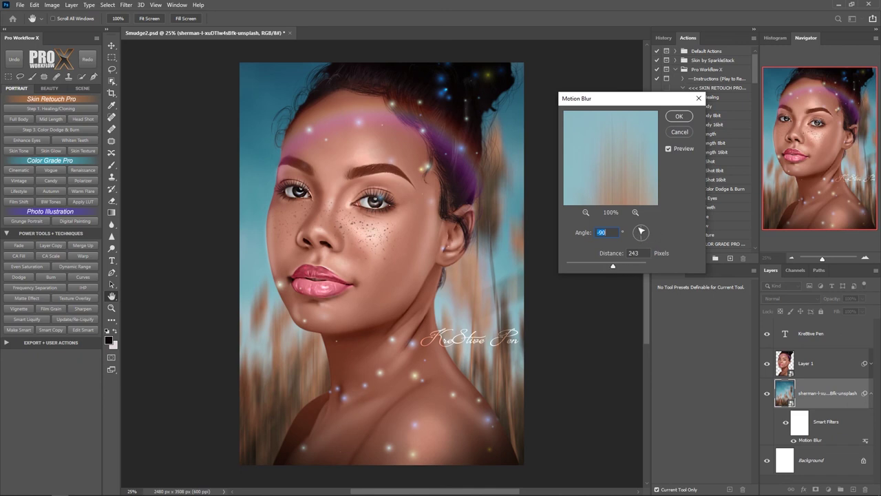
mouse_move(646, 229)
left_mouse_down()
mouse_move(651, 243)
mouse_move(656, 234)
left_mouse_up()
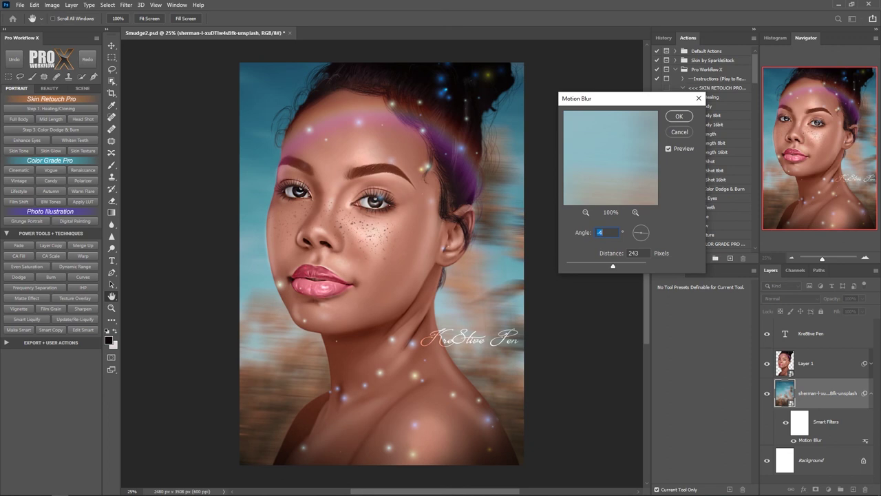
type("-90")
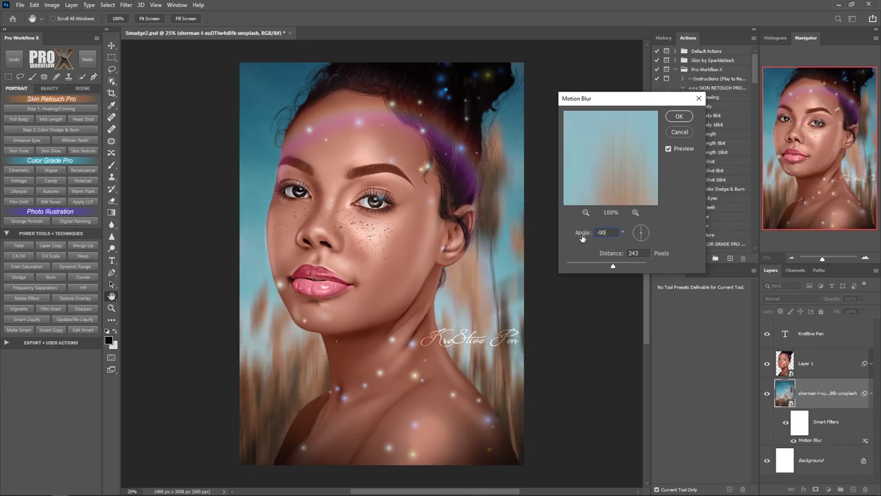
mouse_move(613, 267)
left_mouse_down()
mouse_move(625, 268)
mouse_move(617, 269)
left_mouse_up()
left_click(680, 117)
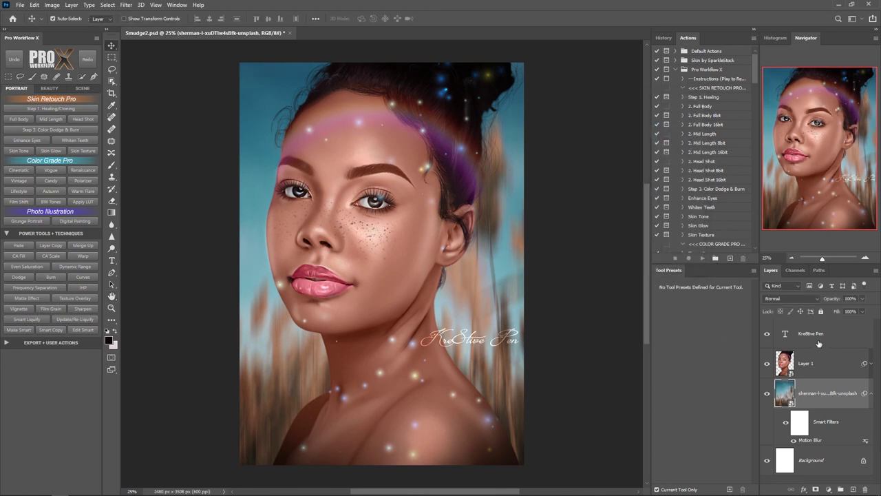
Stamp all visible layers into a new layer above Layer 1 and convert it to a smart object
left_click(828, 365)
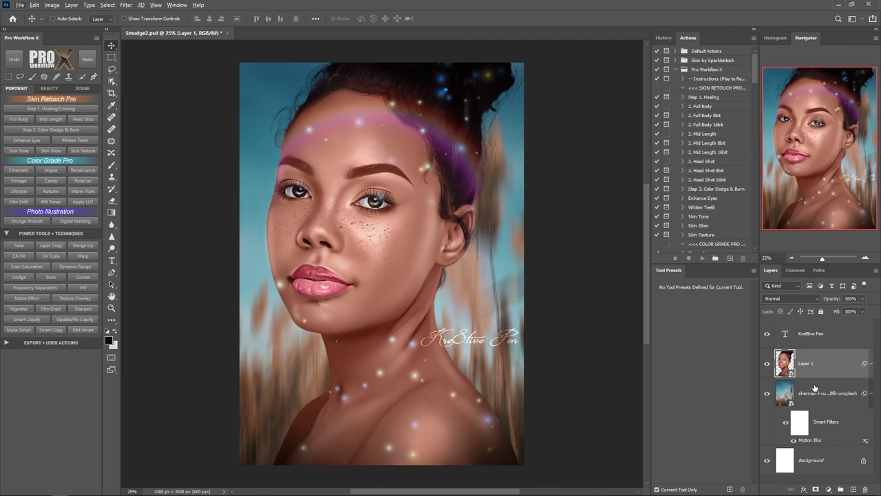
key("ctrl+shift+alt+e")
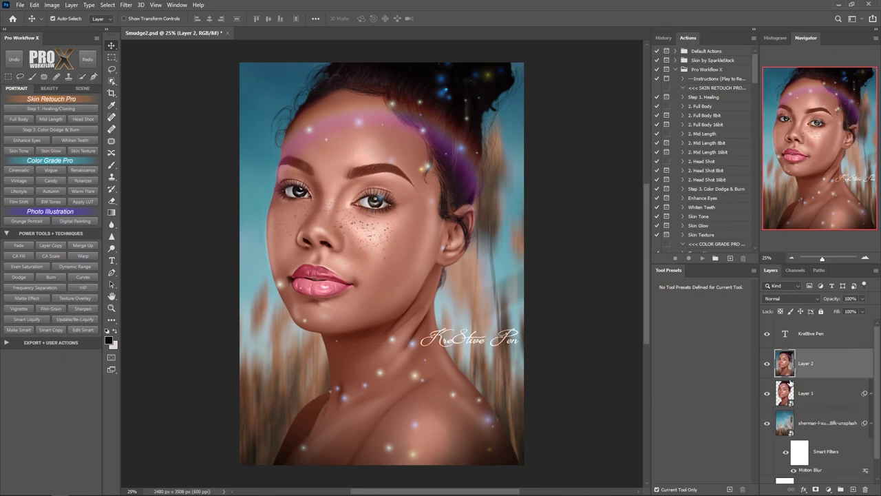
right_click(830, 363)
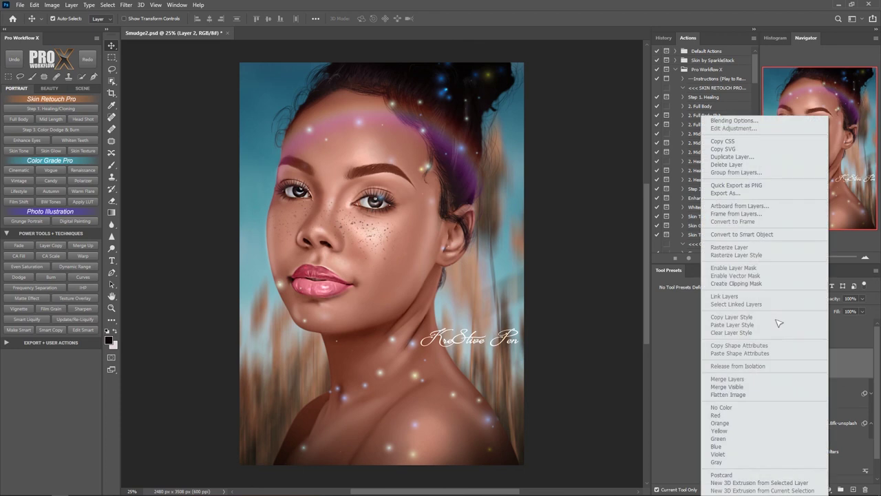
left_click(734, 234)
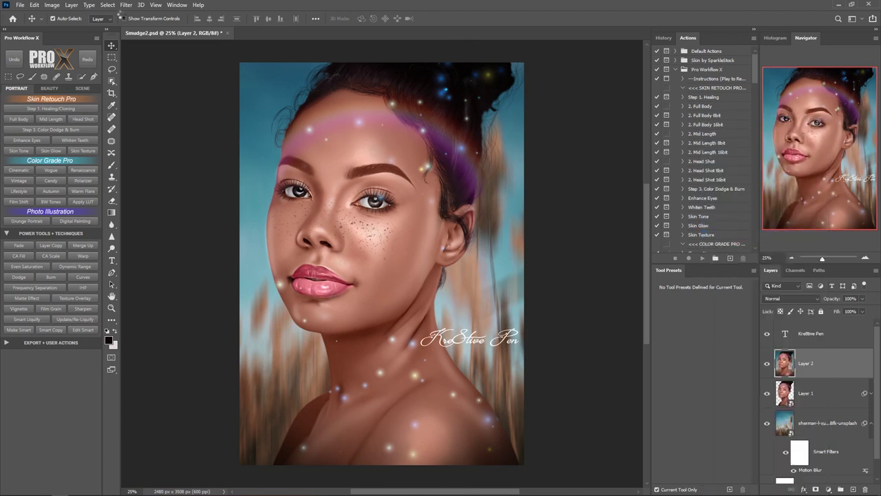
Add a Camera Raw vignette to the stamped layer with vignetting -60, midpoint 53 and feather 66
left_click(126, 5)
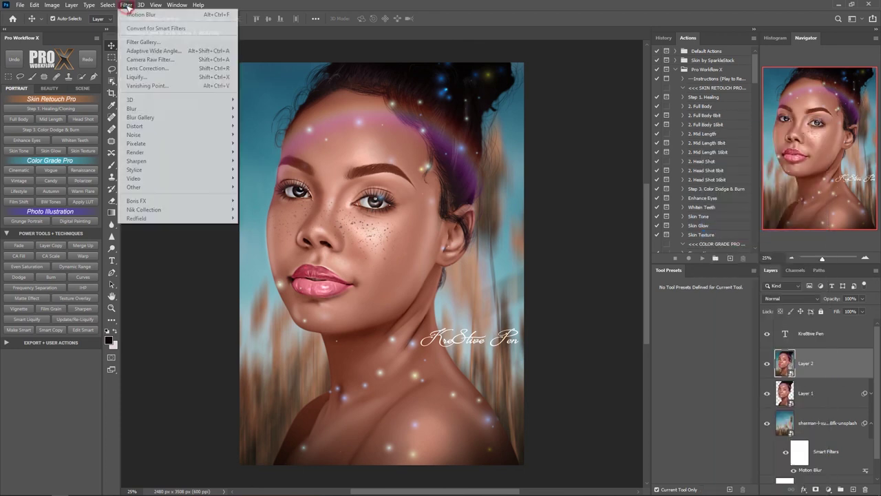
left_click(149, 59)
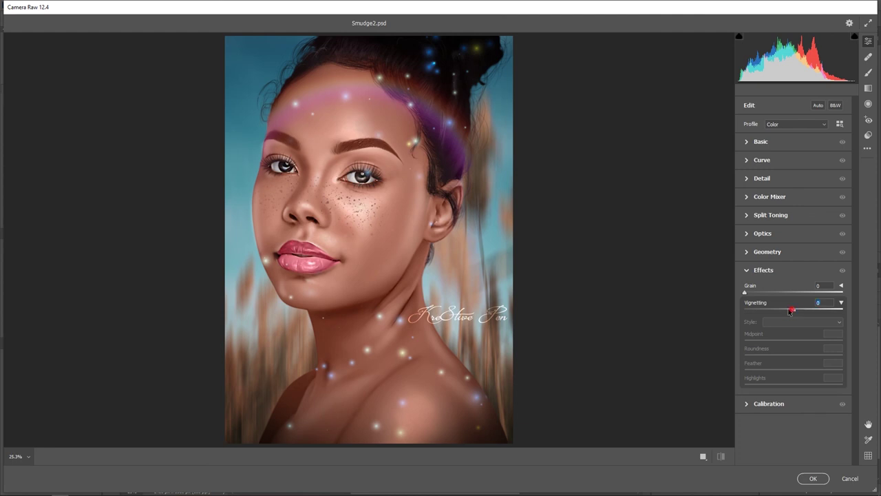
left_click_drag(793, 313, 762, 311)
left_click_drag(796, 340, 813, 372)
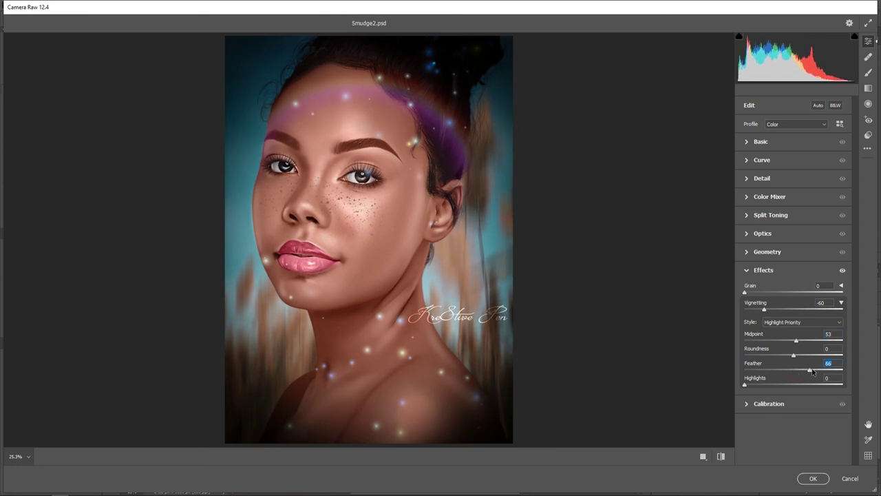
left_click(813, 478)
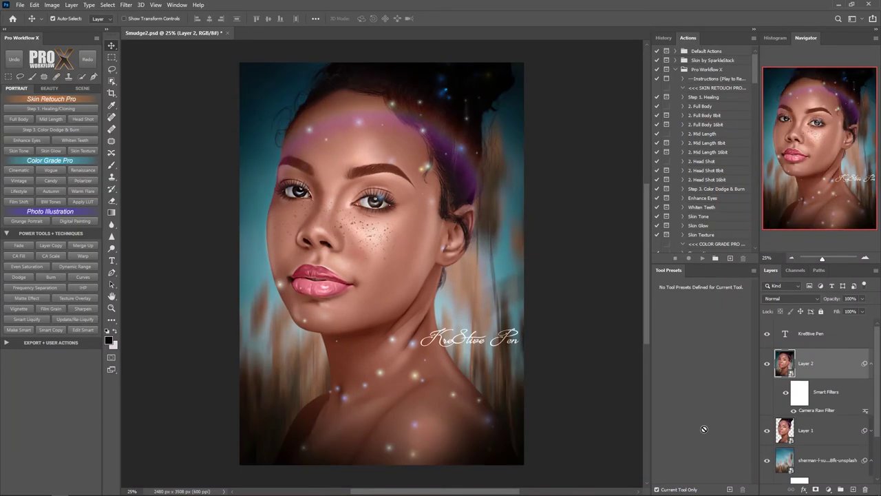
Remove the Motion Blur smart filter from the background photo layer
scroll(829, 425, "down", 2)
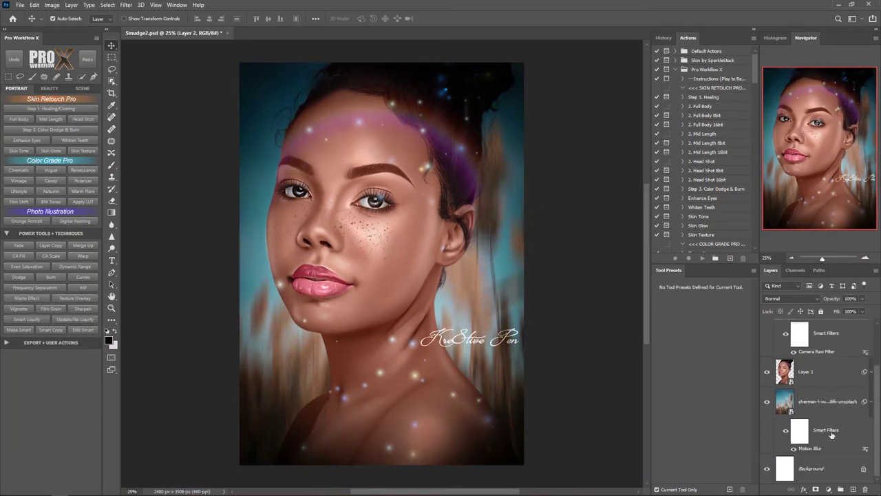
scroll(826, 427, "up", 2)
left_click(826, 438)
scroll(826, 439, "up", 1)
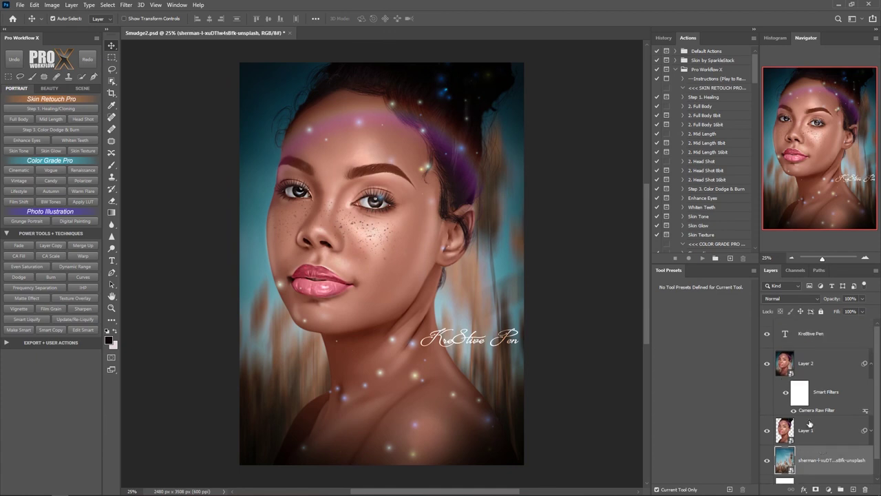
Toggle the visibility of Layer 2 to compare the image before and after the blur and vignette
left_click(768, 366)
left_click(767, 365)
left_click(768, 366)
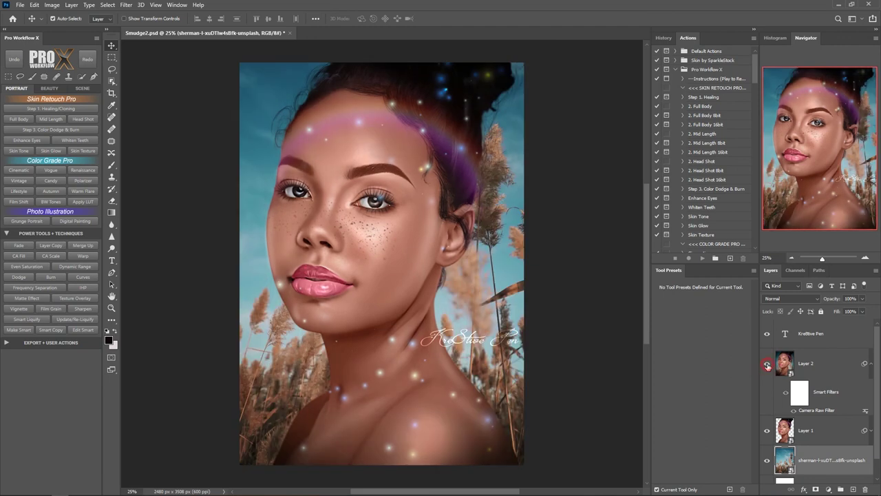
left_click(768, 366)
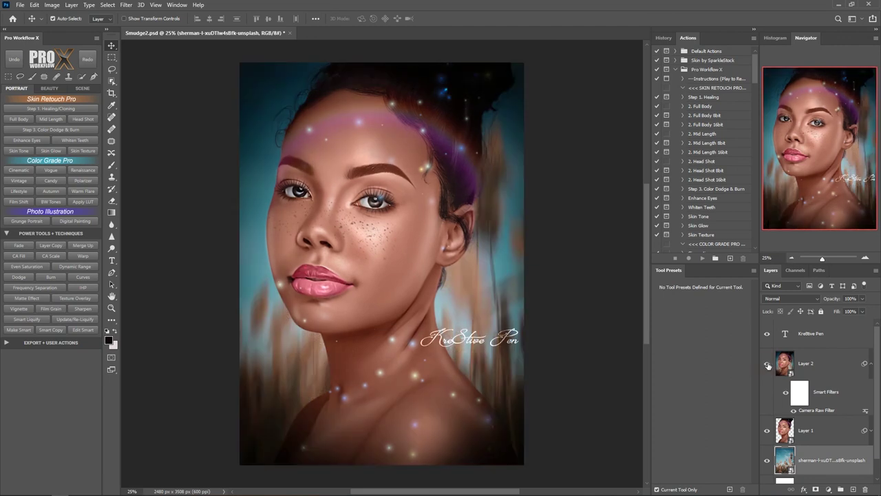